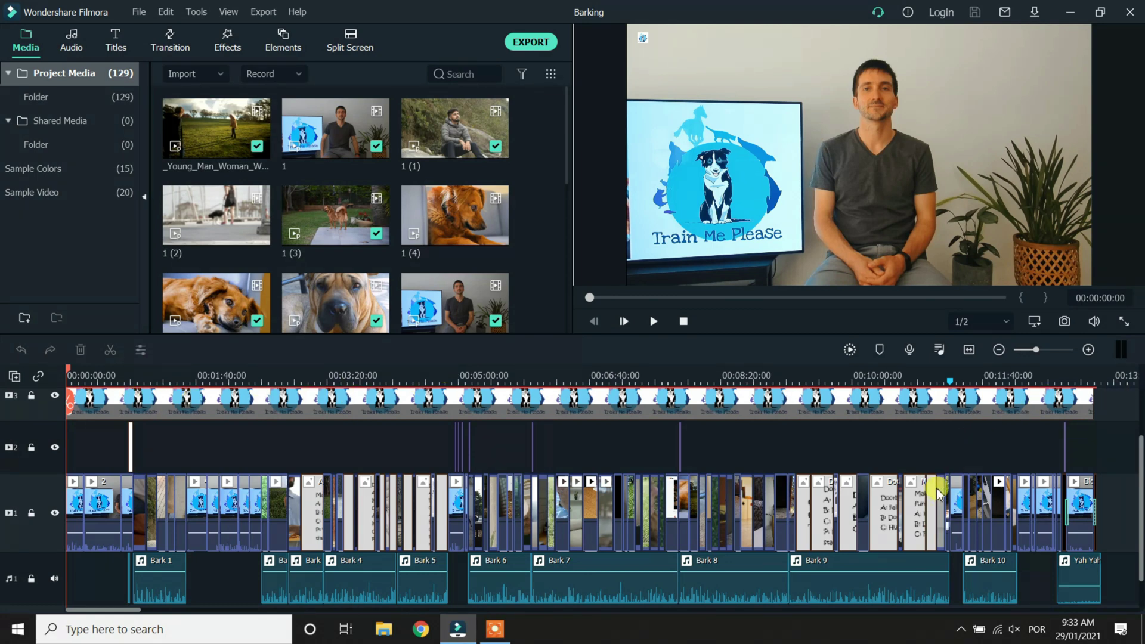
Play the Barking timeline from about 6:30, then skim to 7:01 and 8:28.
left_click_drag(590, 536, 850, 506)
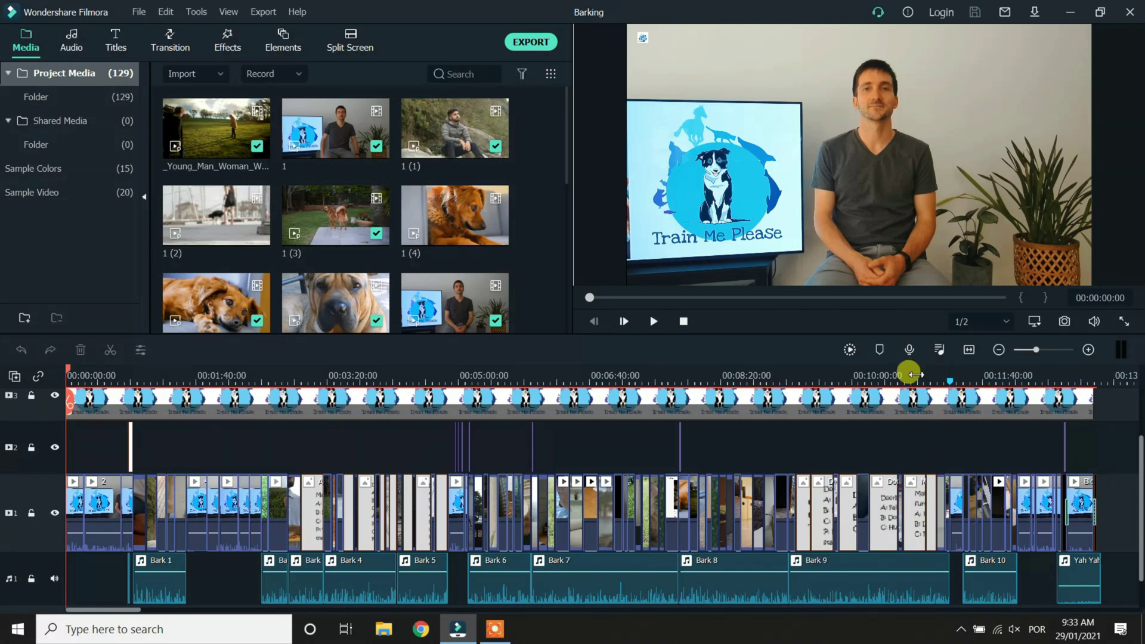
left_click_drag(543, 368, 576, 377)
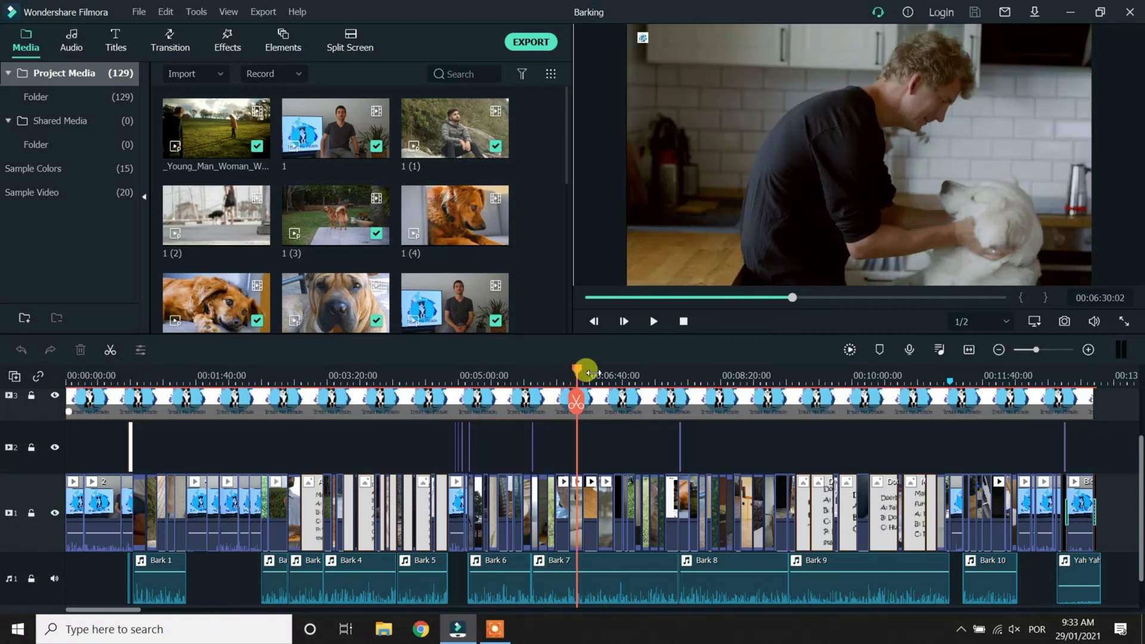
key("space")
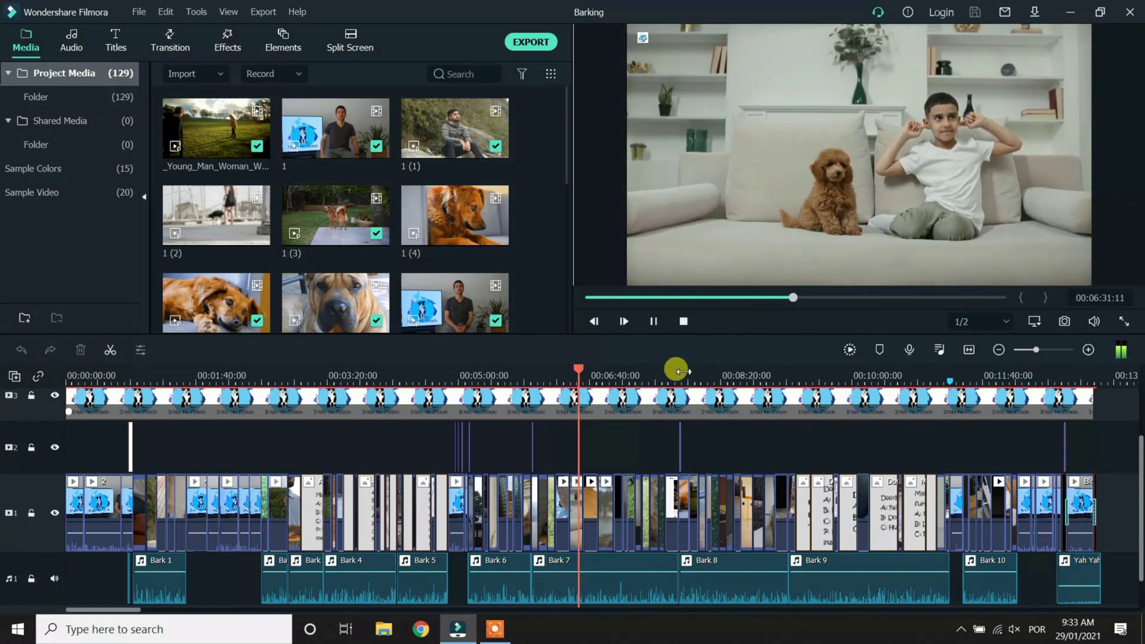
left_click(634, 377)
mouse_move(636, 376)
left_mouse_down()
mouse_move(651, 378)
mouse_move(618, 382)
left_mouse_up()
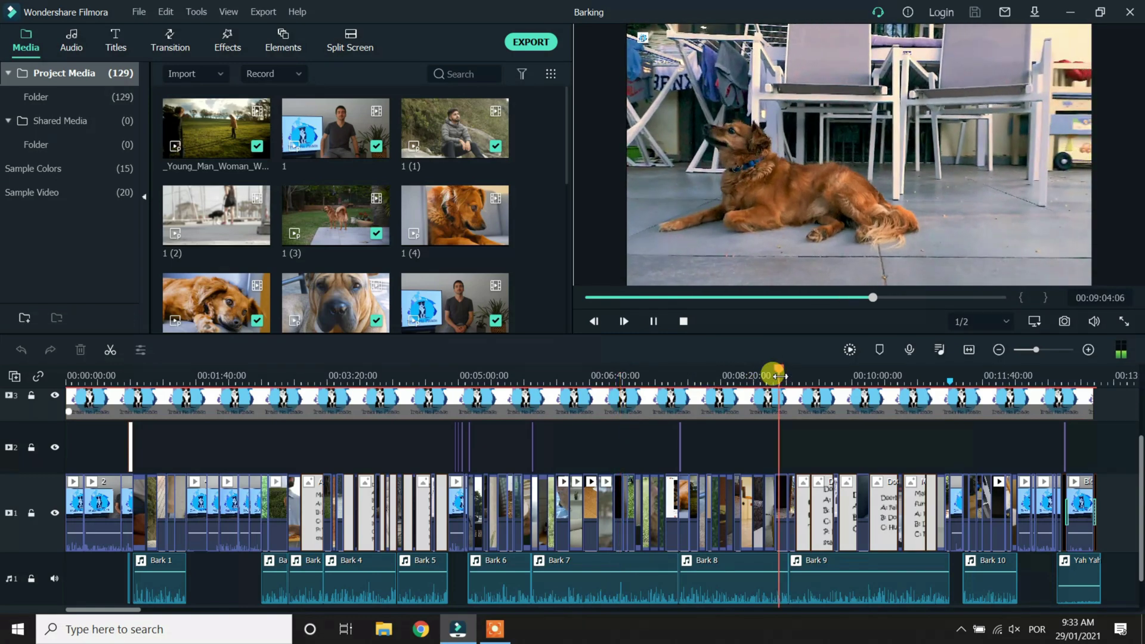
left_click(779, 376)
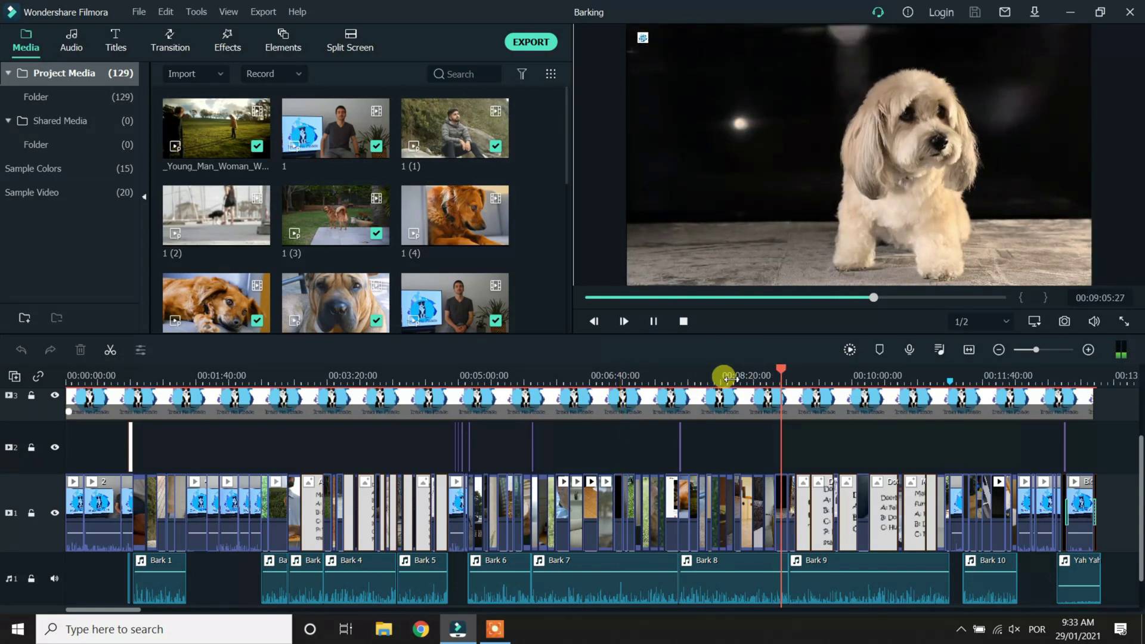
left_click_drag(730, 378, 753, 371)
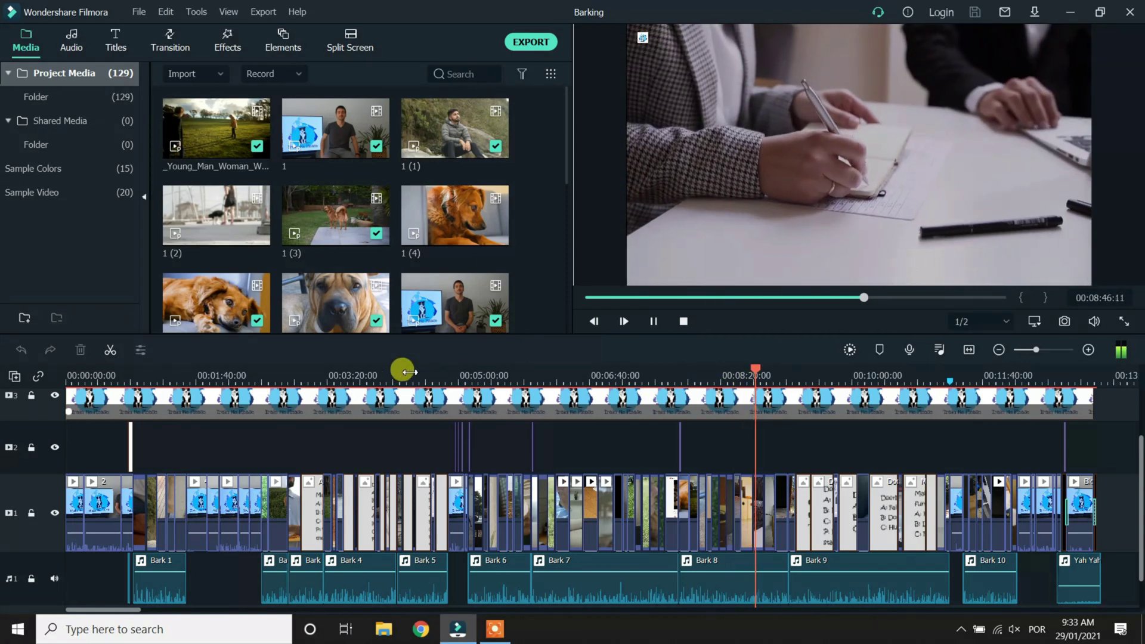
Skim to the Doorbell example slide, 2:24, 1:50, 11:28 and 12:01, then pause playback.
left_click(348, 378)
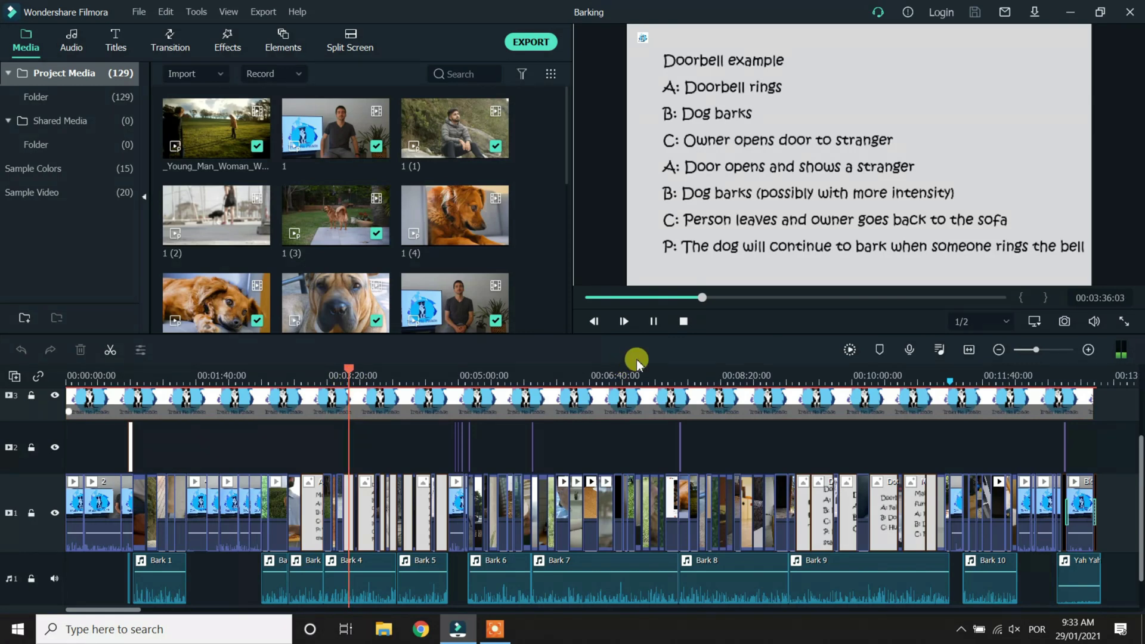
left_click(254, 381)
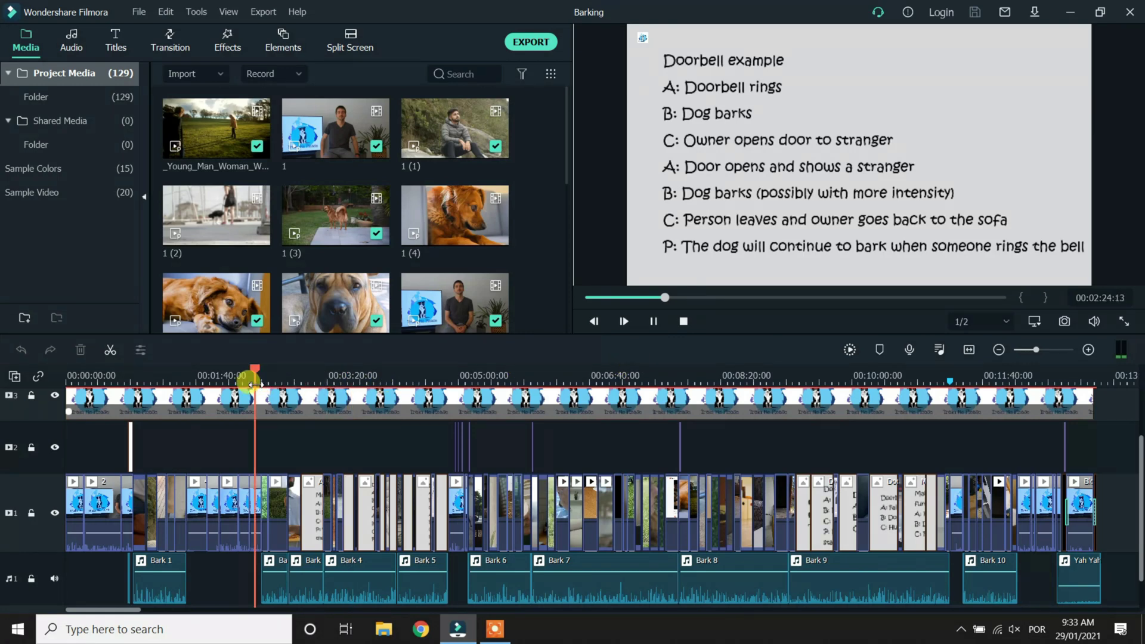
left_click(212, 382)
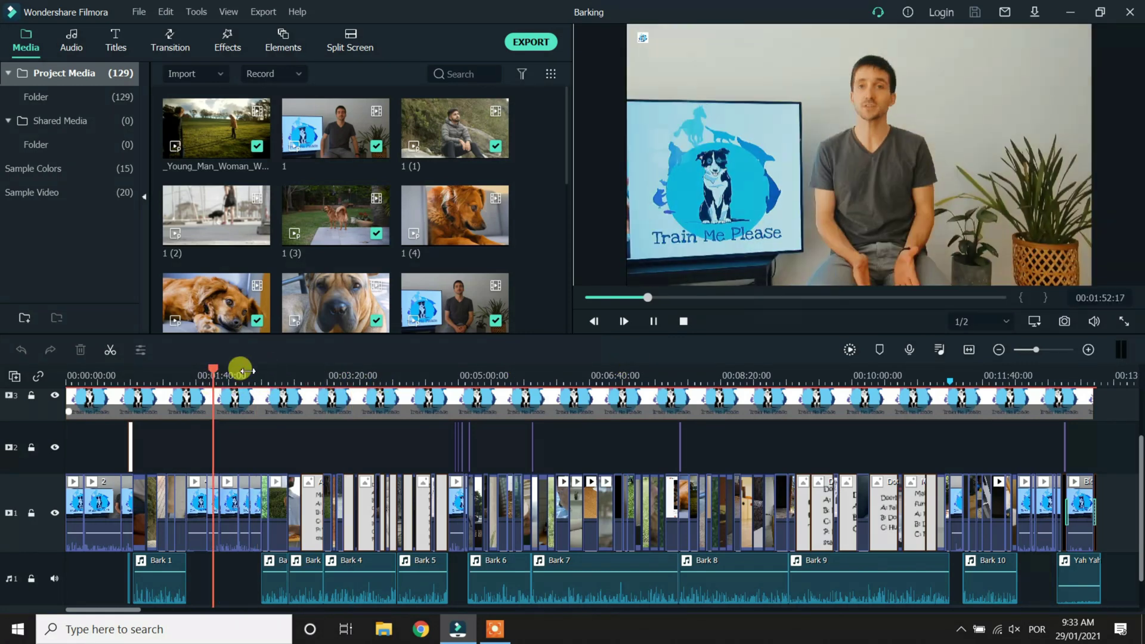
left_click(966, 374)
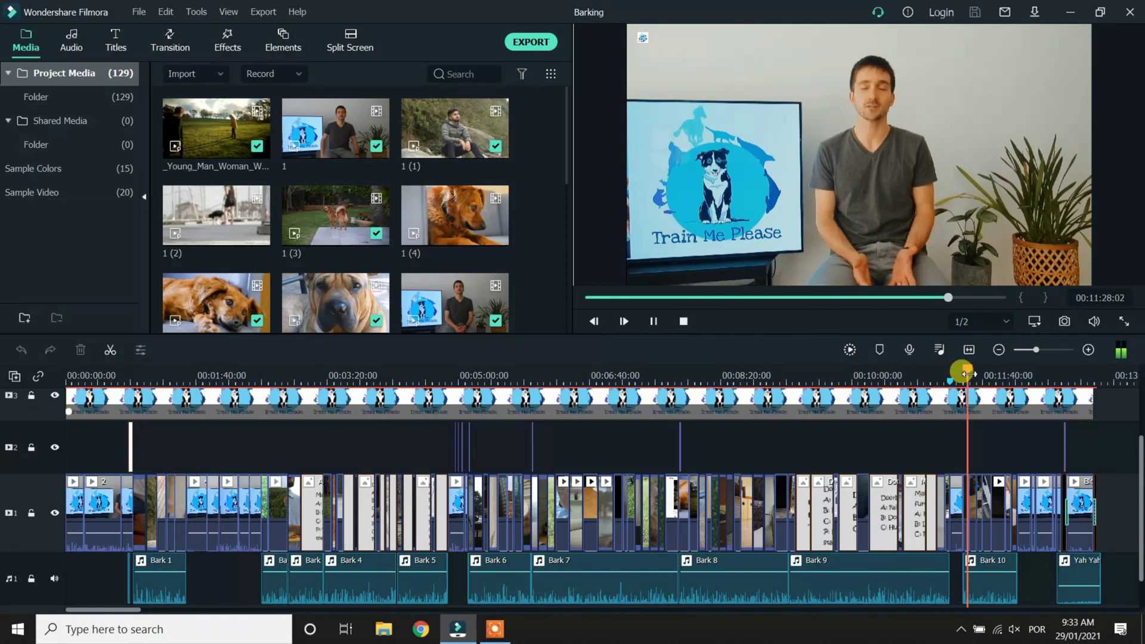
left_click(1005, 376)
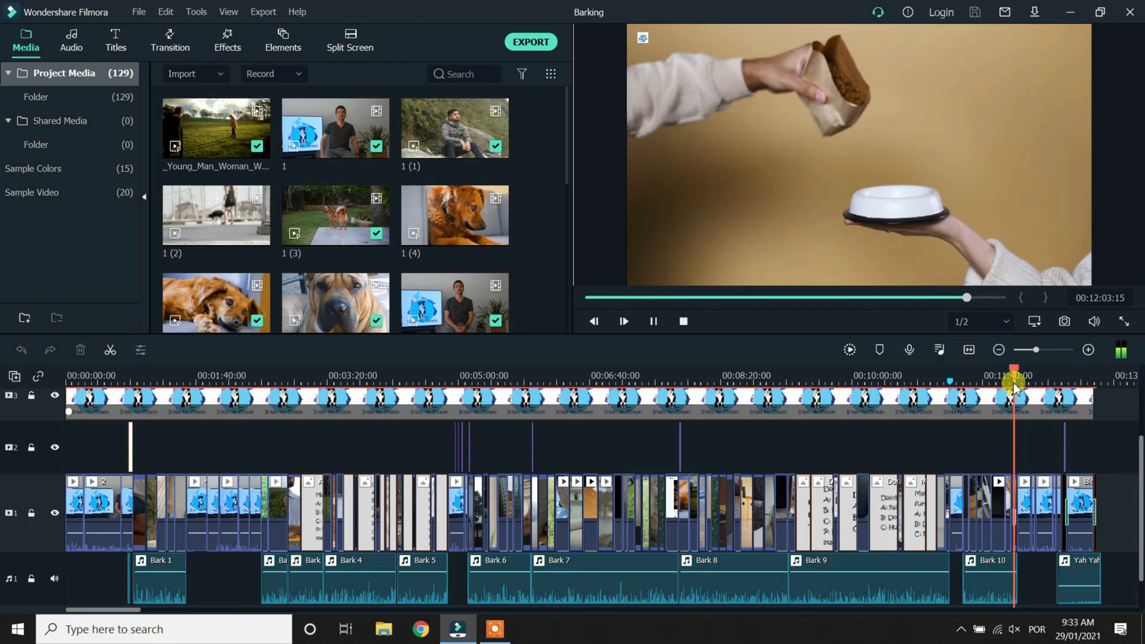
key("space")
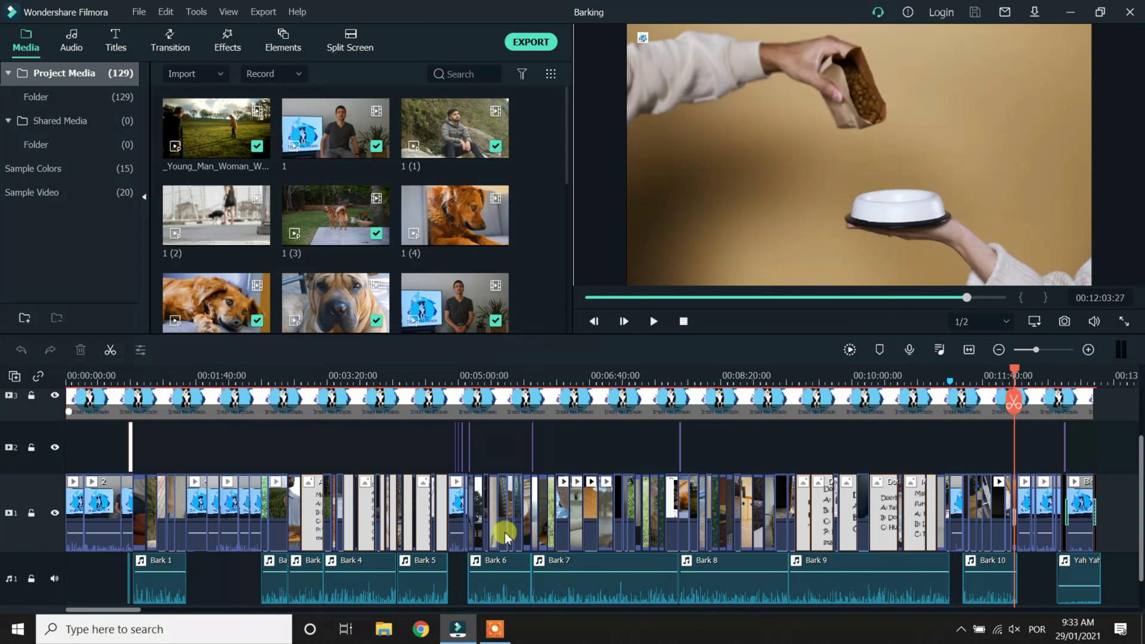
left_click(495, 629)
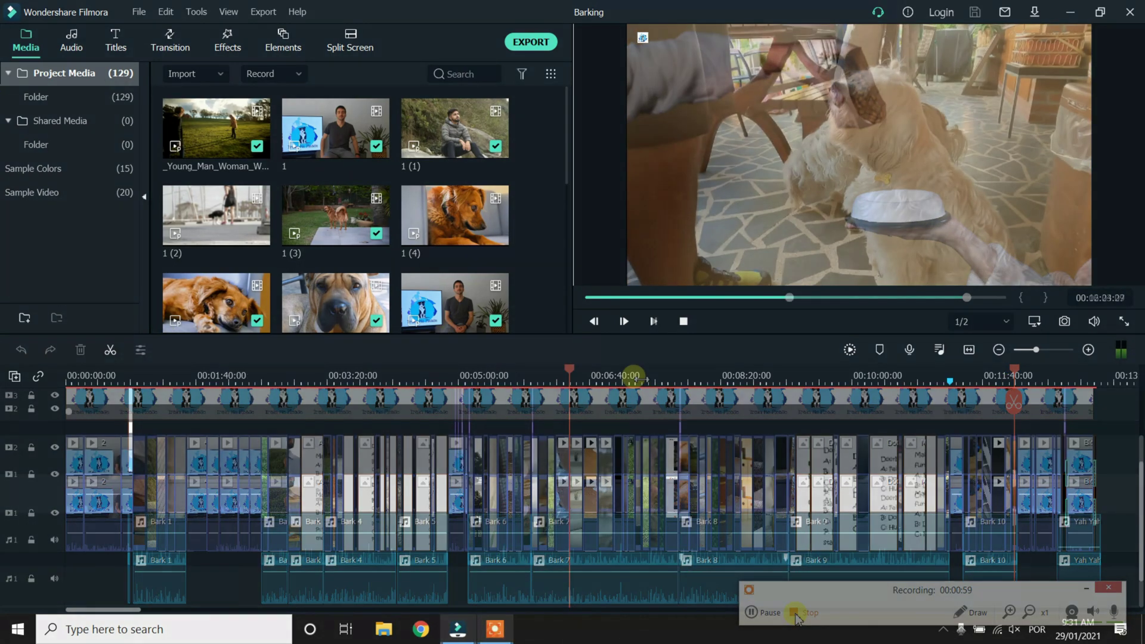
Keep the export resolution at 3840x2160 in the MP4 export settings and confirm.
left_click_drag(633, 375, 668, 379)
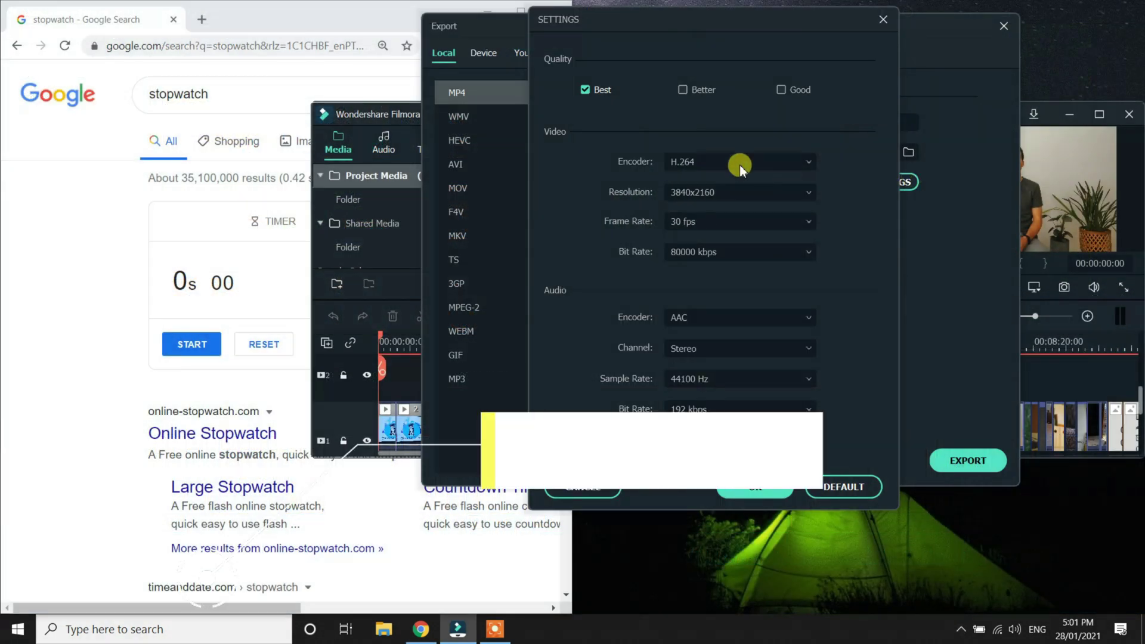
left_click(709, 192)
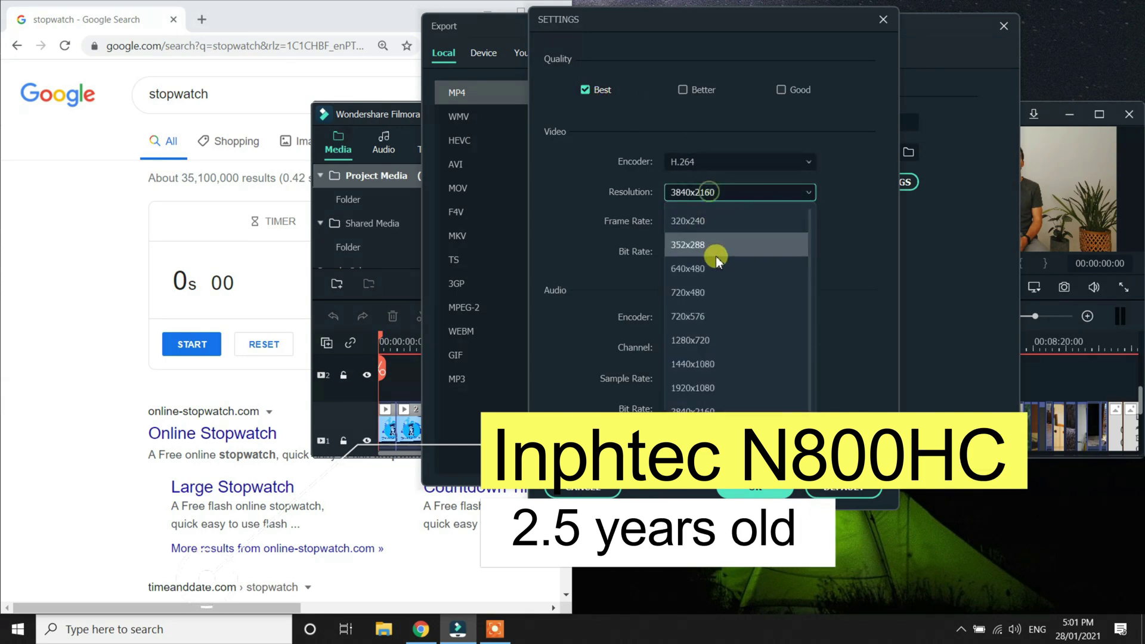
left_click(704, 410)
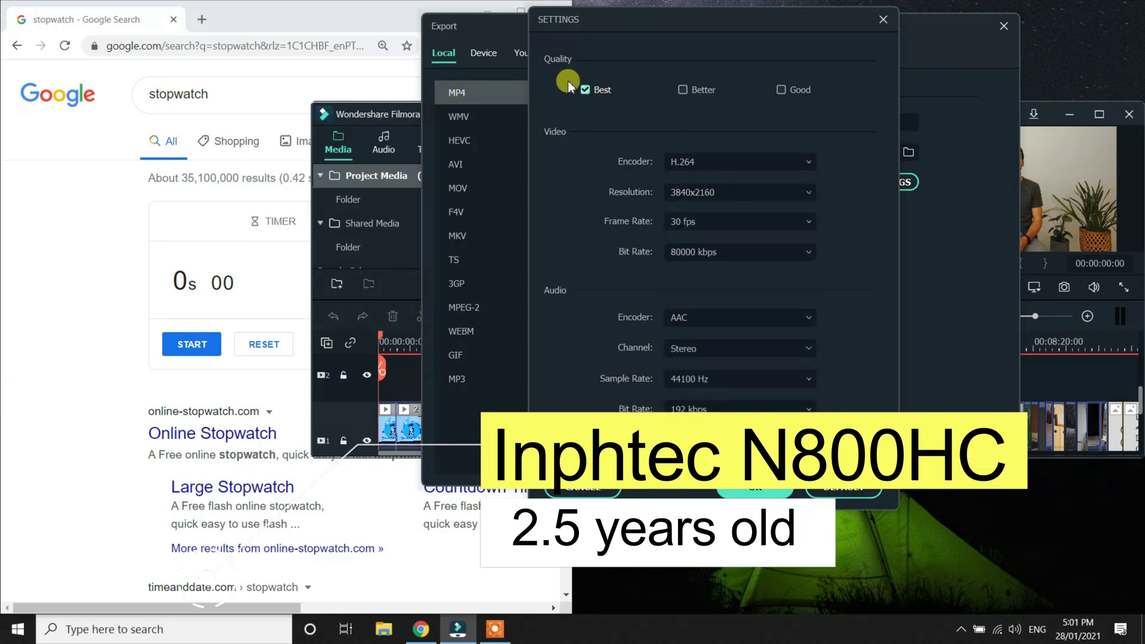
left_click(753, 487)
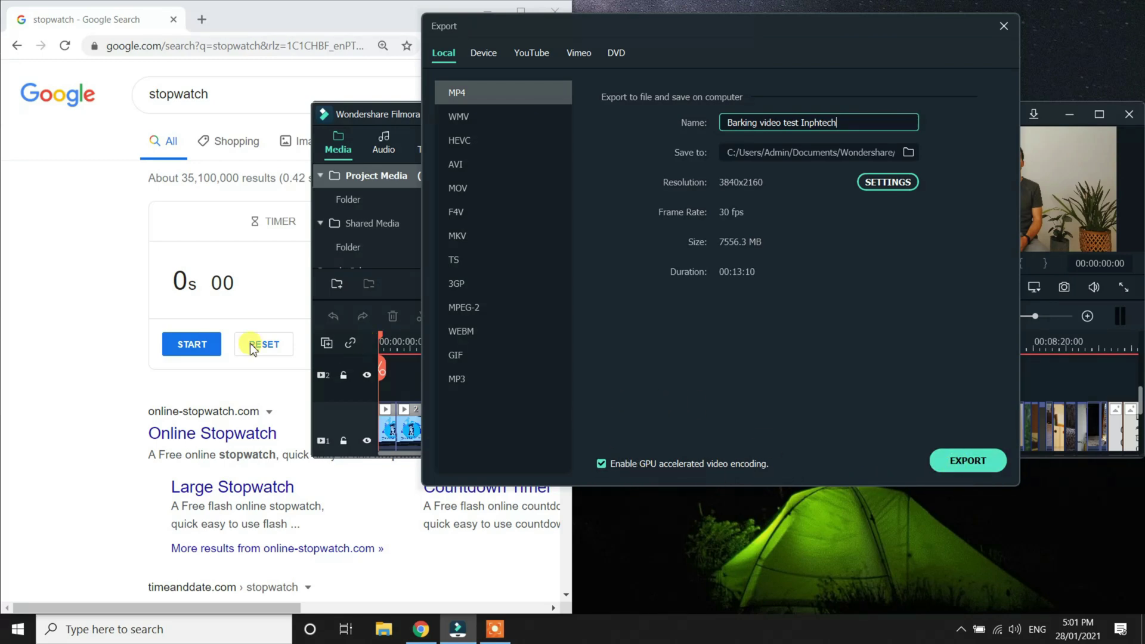
Start the browser stopwatch and begin rendering the 'Barking video test Inphtech' MP4.
left_click(194, 349)
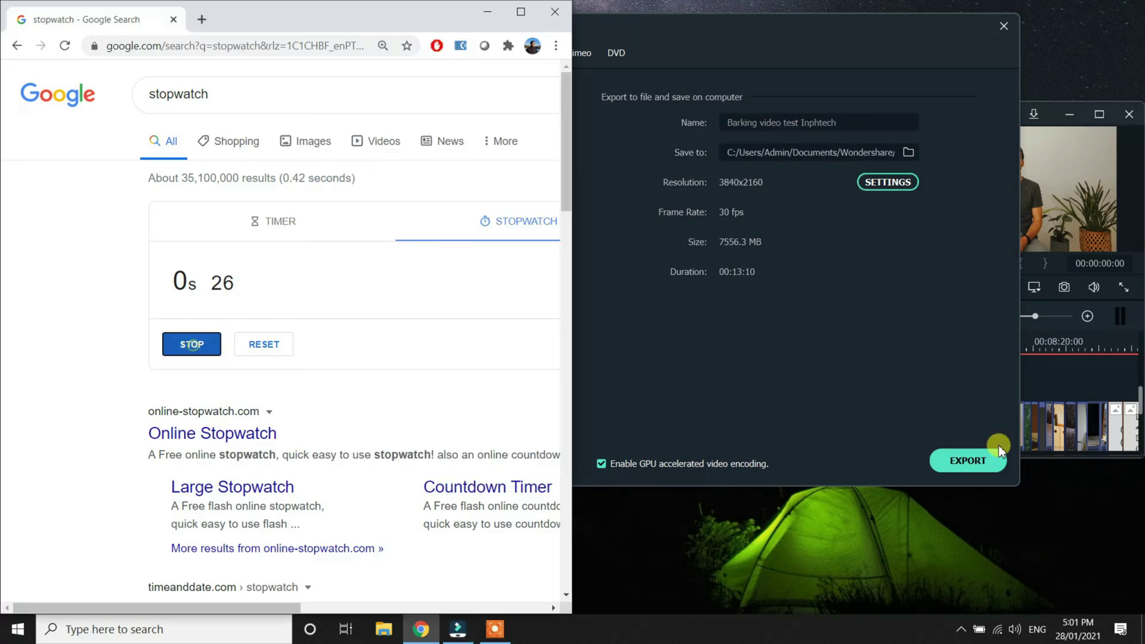
left_click(984, 468)
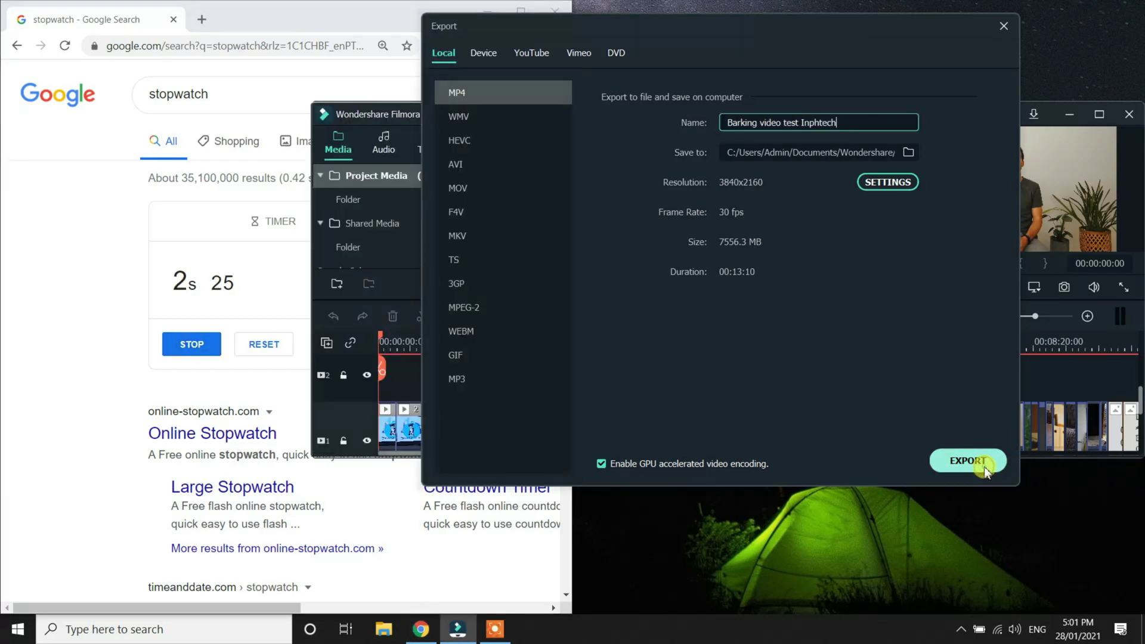
left_click(985, 469)
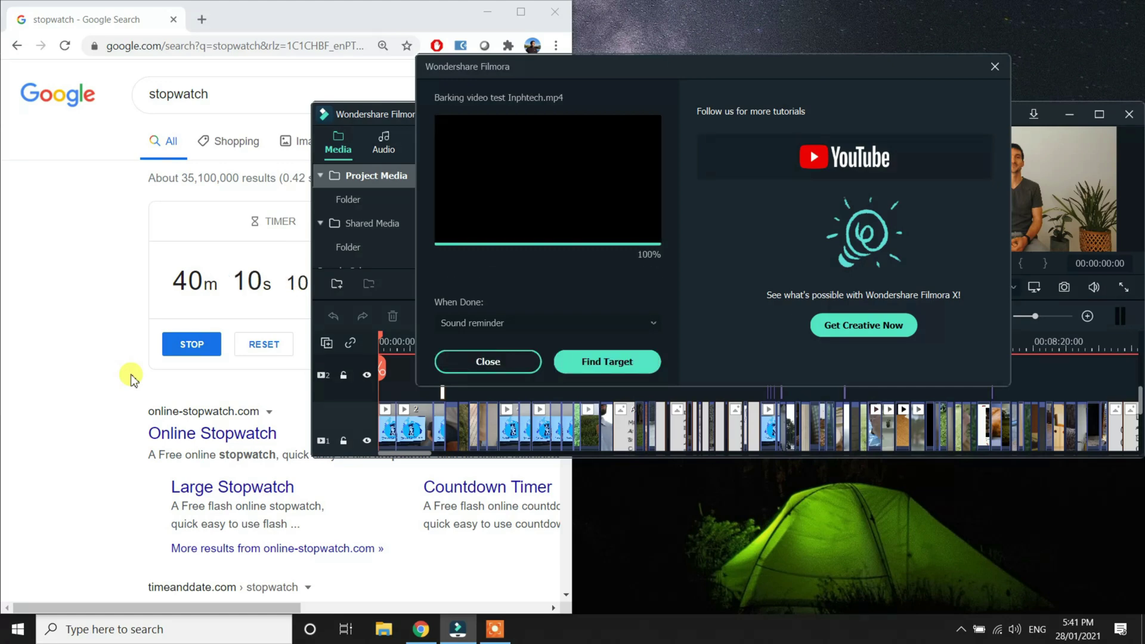
Stop the stopwatch once the 4K export reaches 100%, at about 40m 11s.
left_click(179, 340)
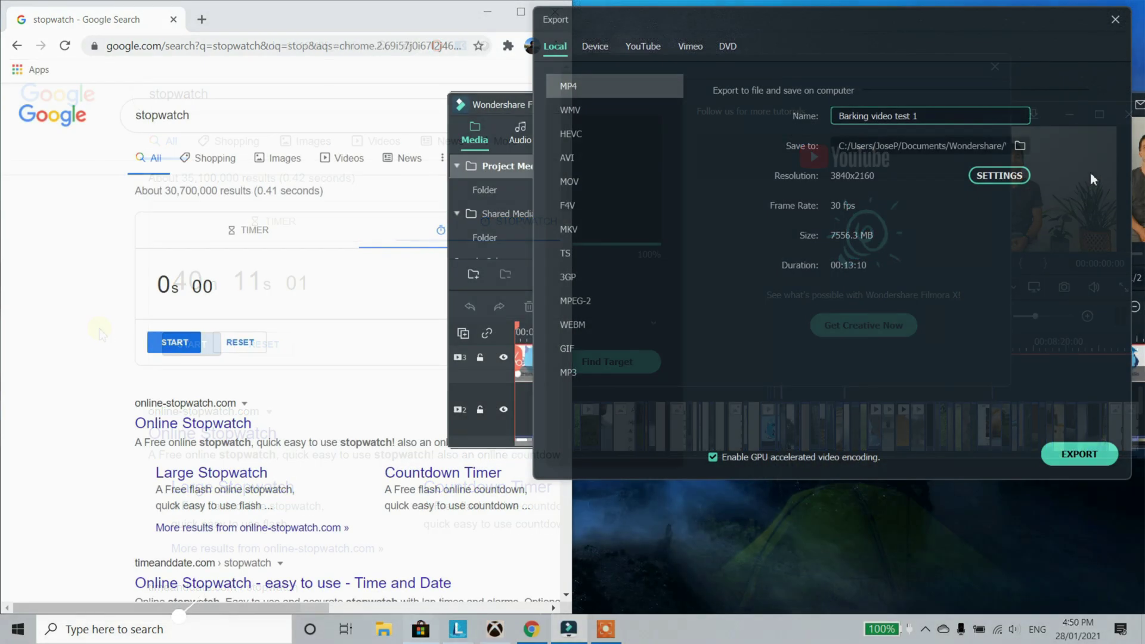
Confirm 3840x2160 resolution in the export settings for 'Barking video test 1'.
left_click(1018, 177)
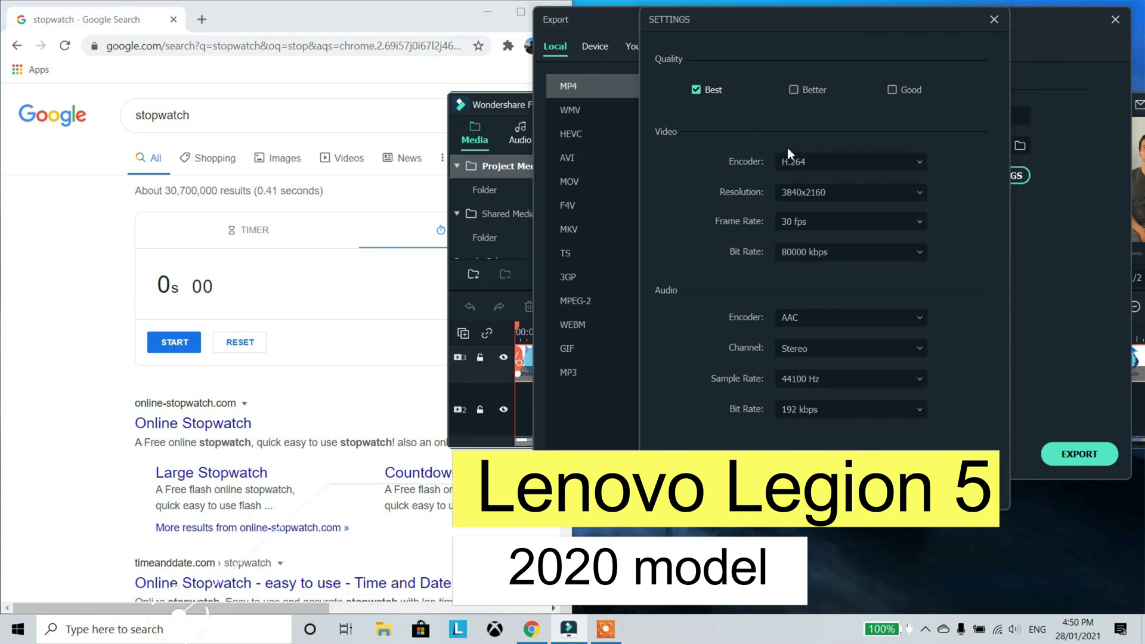
left_click(835, 191)
left_click(835, 406)
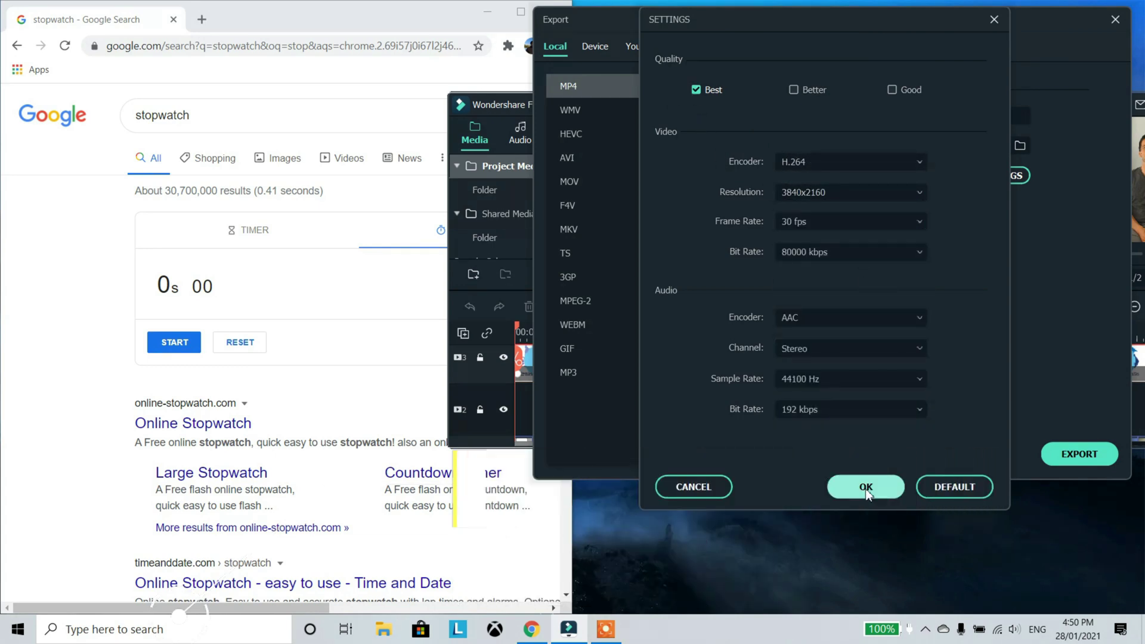
left_click(866, 488)
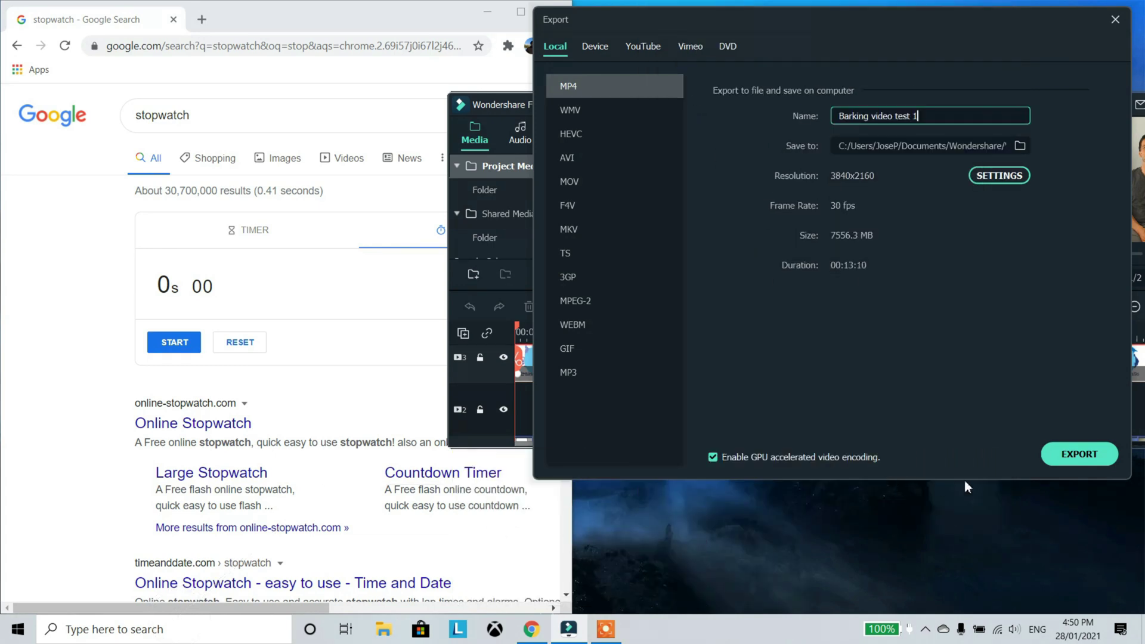
Start the stopwatch and begin rendering 'Barking video test 1.mp4'.
left_click(175, 342)
left_click(1077, 454)
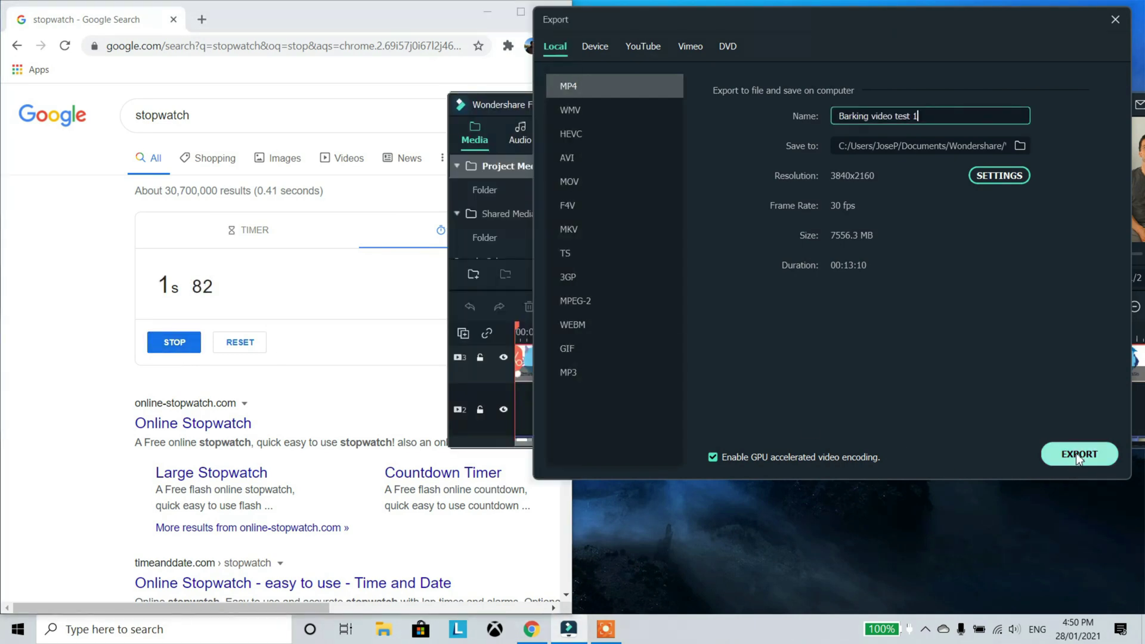
left_click(1078, 454)
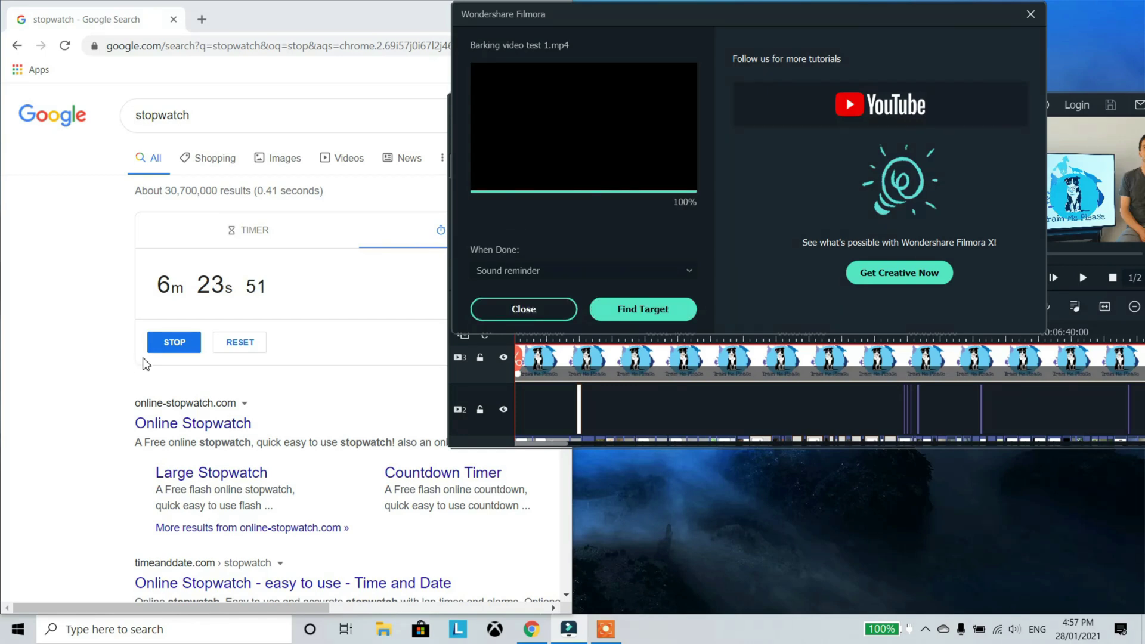
Stop the stopwatch at 6m 23.79s and view it full screen before minimizing Chrome.
left_click(161, 346)
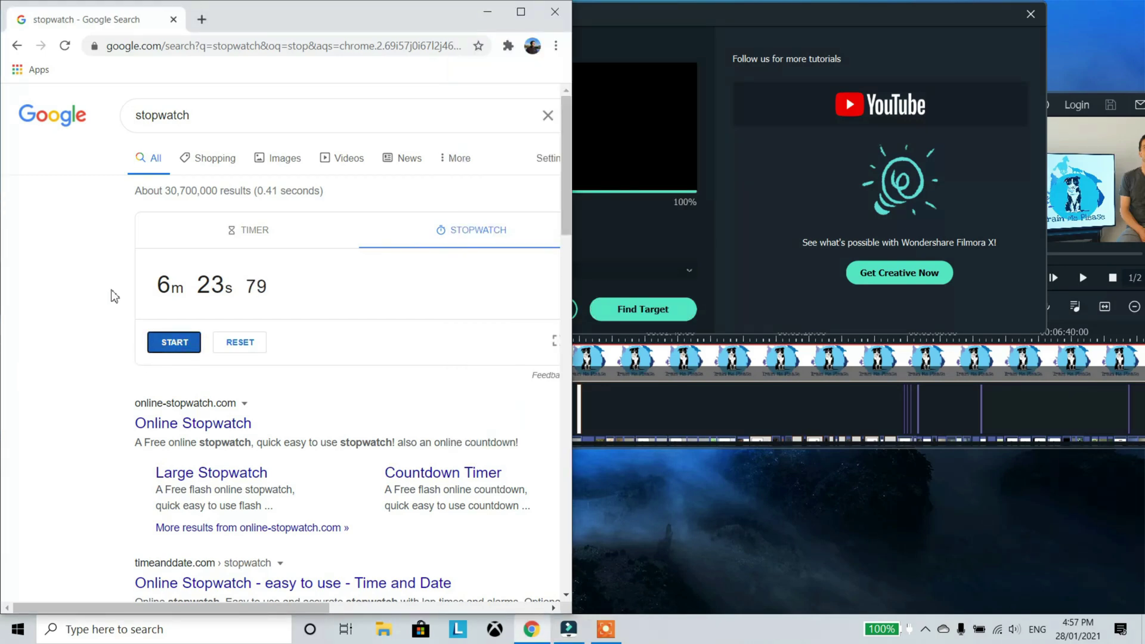
left_click(520, 13)
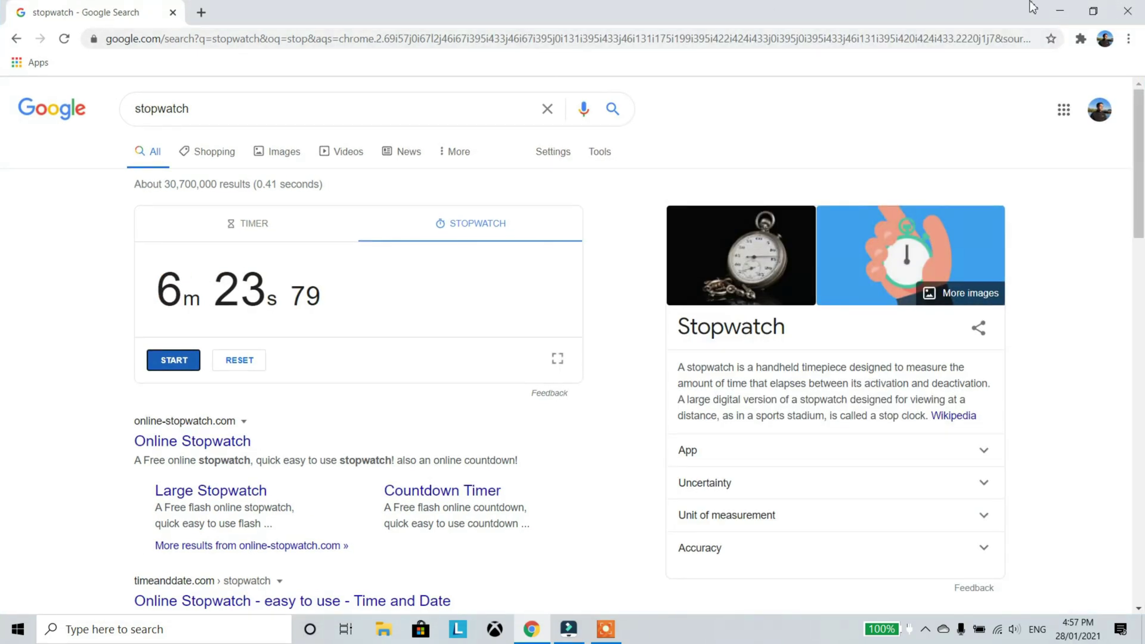
left_click(1060, 11)
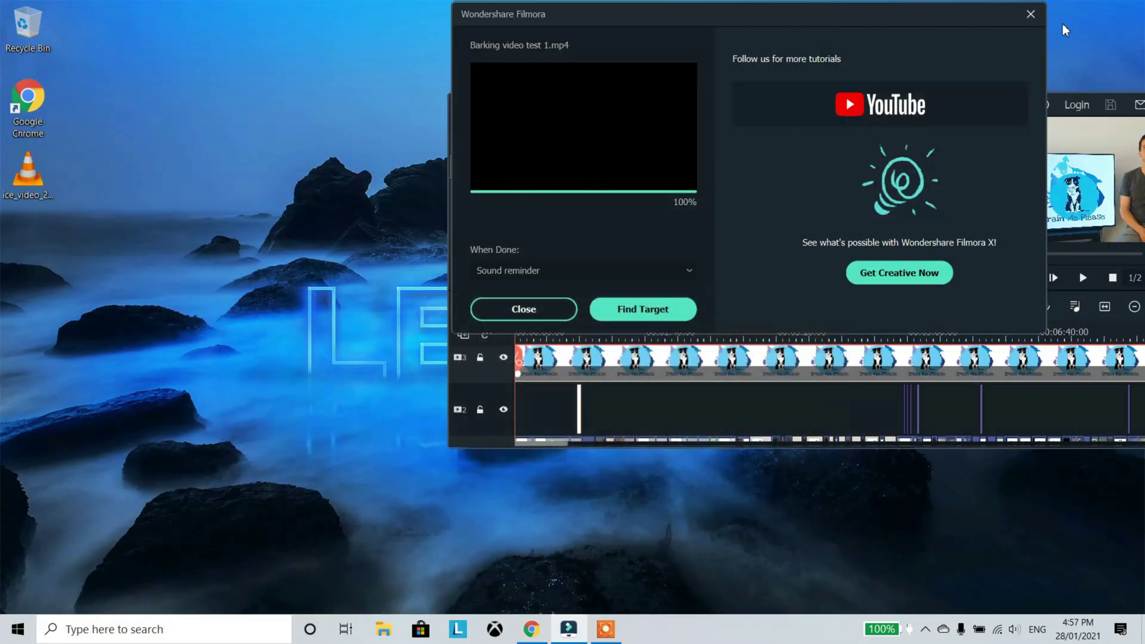
Close the export-complete dialog and maximize the Filmora editor window.
left_click(524, 309)
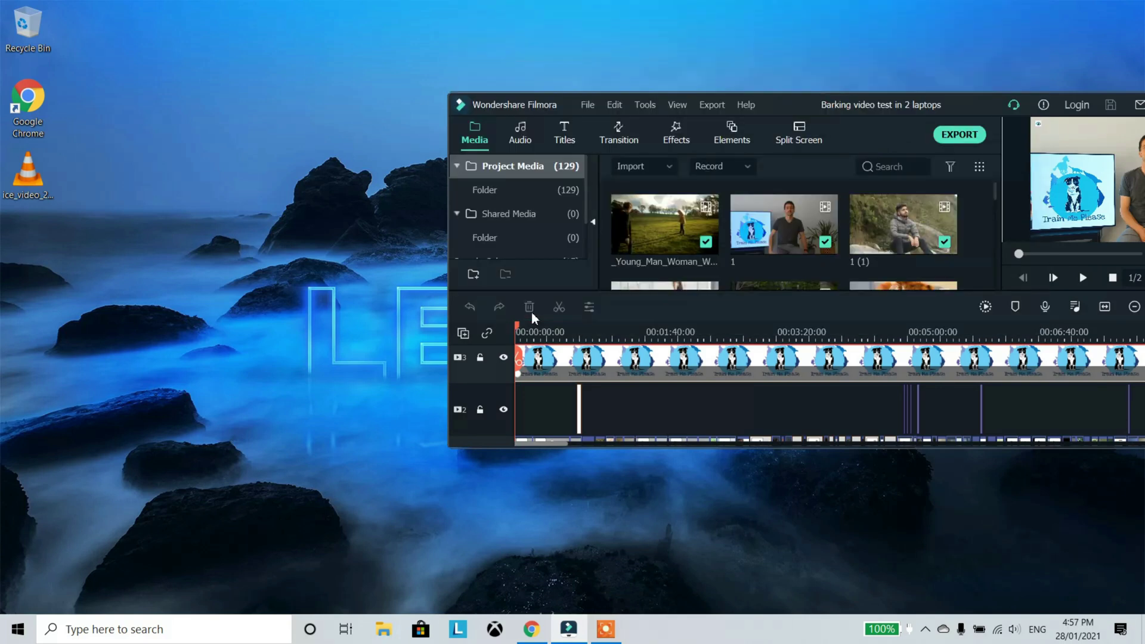
double_click(967, 107)
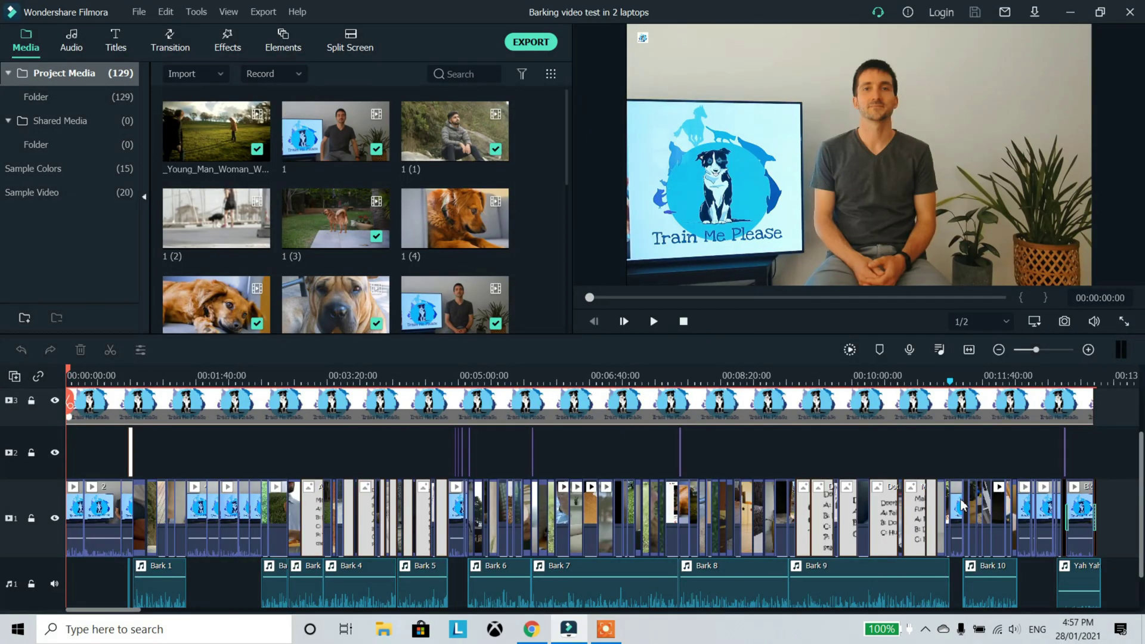